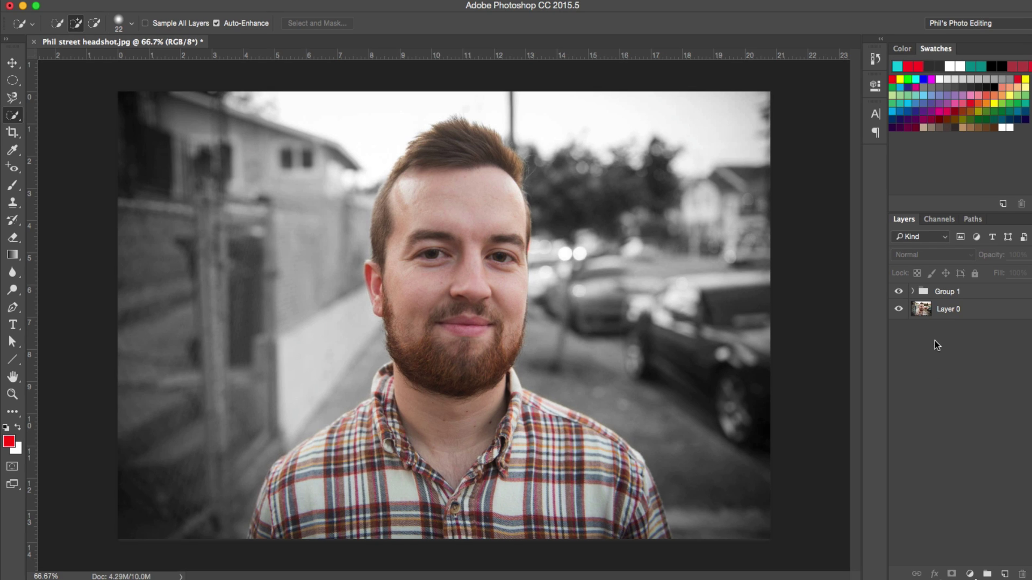
Close the finished selective-colour example image
{"action": "left_click", "coordinate": [35, 43]}
Discard the example's changes and open Phil street headshot.jpg from Pictures in Photoshop CC 2015.5
{"action": "left_click", "coordinate": [505, 209]}
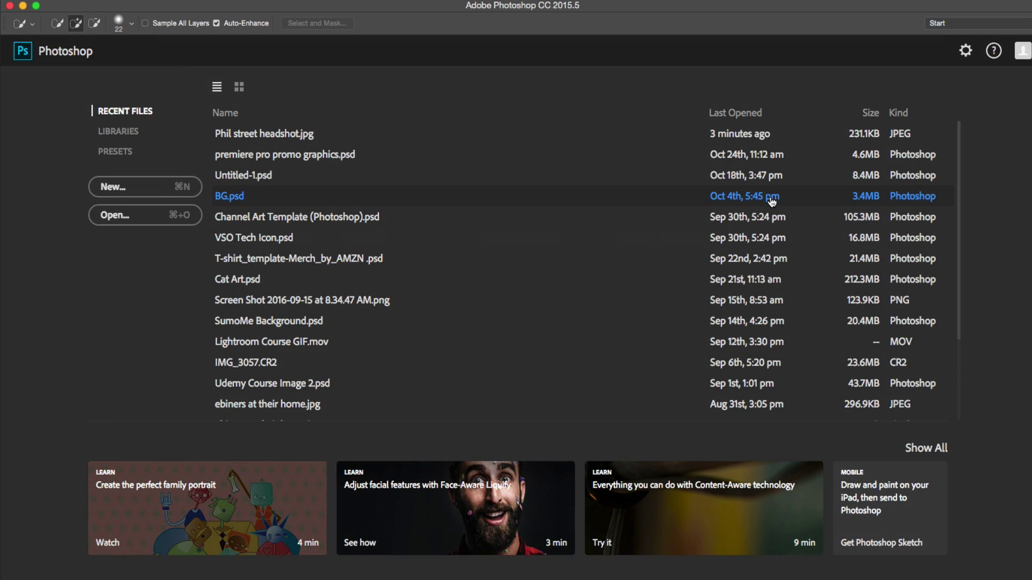
{"action": "key", "text": "super+Tab"}
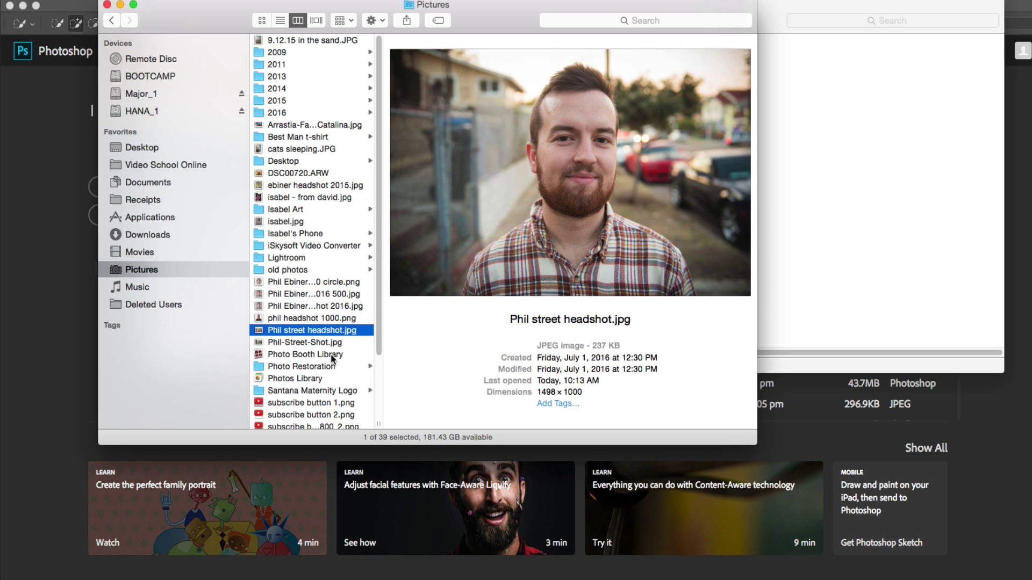
{"action": "right_click", "coordinate": [320, 330]}
{"action": "mouse_move", "coordinate": [360, 331]}
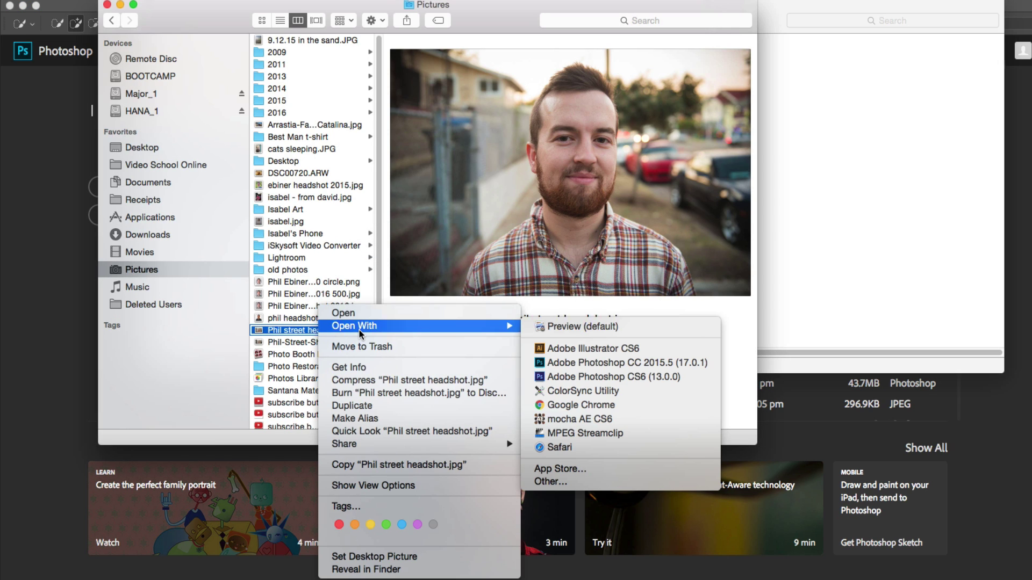
{"action": "left_click", "coordinate": [606, 363]}
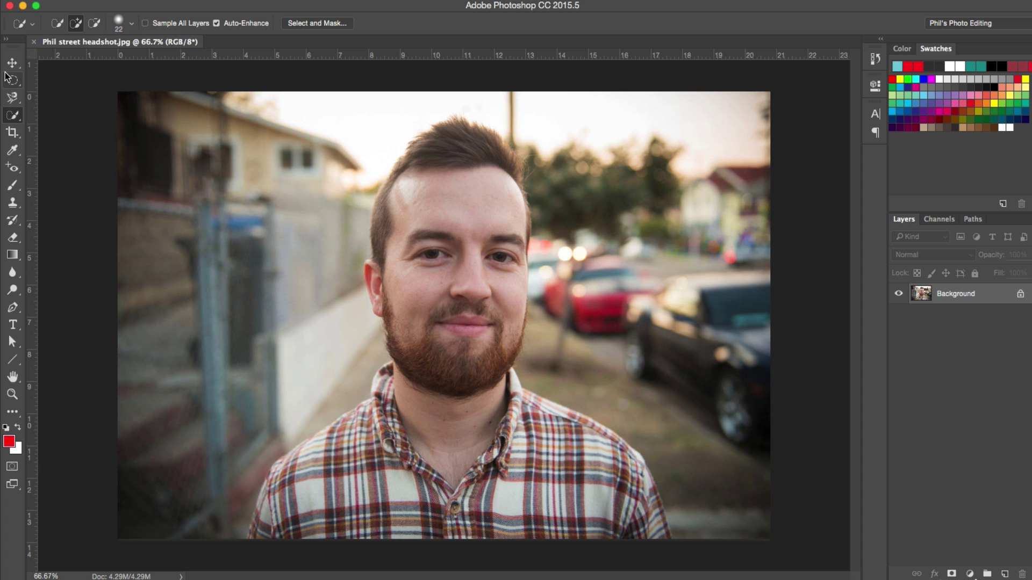
Reveal the grouped selection tools in the toolbar's Quick Selection slot
{"action": "right_click", "coordinate": [15, 118]}
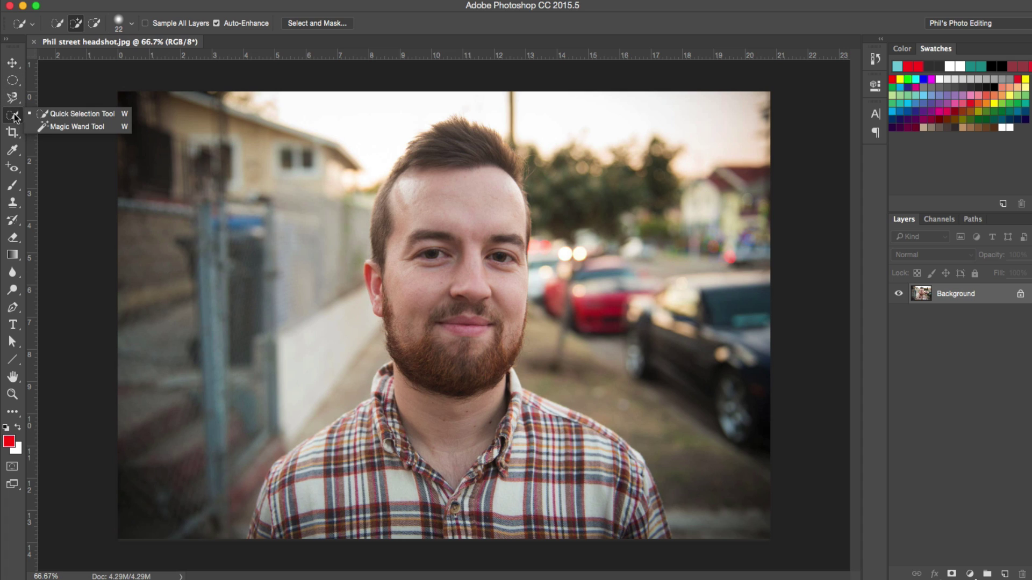
Quick-select the man's head, face, shirt edge, left shoulder and top of the hair
{"action": "left_click", "coordinate": [75, 114]}
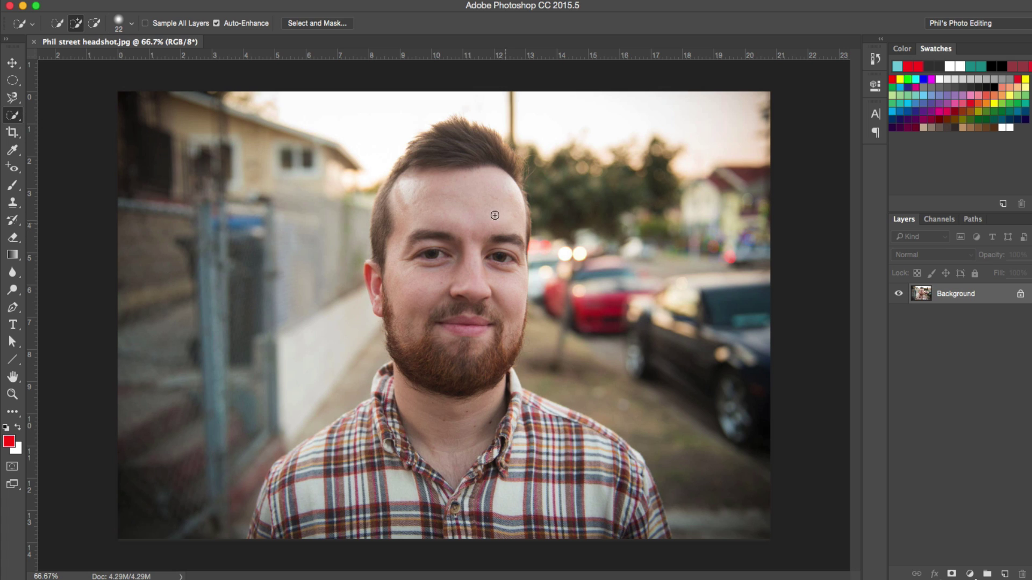
{"action": "mouse_move", "coordinate": [447, 204]}
{"action": "left_mouse_down"}
{"action": "mouse_move", "coordinate": [475, 377]}
{"action": "mouse_move", "coordinate": [496, 428]}
{"action": "mouse_move", "coordinate": [602, 510]}
{"action": "mouse_move", "coordinate": [566, 523]}
{"action": "mouse_move", "coordinate": [299, 513]}
{"action": "mouse_move", "coordinate": [386, 446]}
{"action": "mouse_move", "coordinate": [365, 443]}
{"action": "mouse_move", "coordinate": [263, 540]}
{"action": "mouse_move", "coordinate": [335, 442]}
{"action": "mouse_move", "coordinate": [373, 418]}
{"action": "mouse_move", "coordinate": [380, 399]}
{"action": "mouse_move", "coordinate": [365, 425]}
{"action": "mouse_move", "coordinate": [351, 421]}
{"action": "mouse_move", "coordinate": [380, 408]}
{"action": "mouse_move", "coordinate": [394, 366]}
{"action": "mouse_move", "coordinate": [375, 390]}
{"action": "mouse_move", "coordinate": [532, 399]}
{"action": "mouse_move", "coordinate": [510, 375]}
{"action": "mouse_move", "coordinate": [528, 410]}
{"action": "mouse_move", "coordinate": [618, 464]}
{"action": "mouse_move", "coordinate": [655, 534]}
{"action": "mouse_move", "coordinate": [647, 486]}
{"action": "mouse_move", "coordinate": [666, 539]}
{"action": "mouse_move", "coordinate": [637, 487]}
{"action": "left_mouse_up"}
{"action": "left_click_drag", "start_coordinate": [260, 535], "coordinate": [278, 490]}
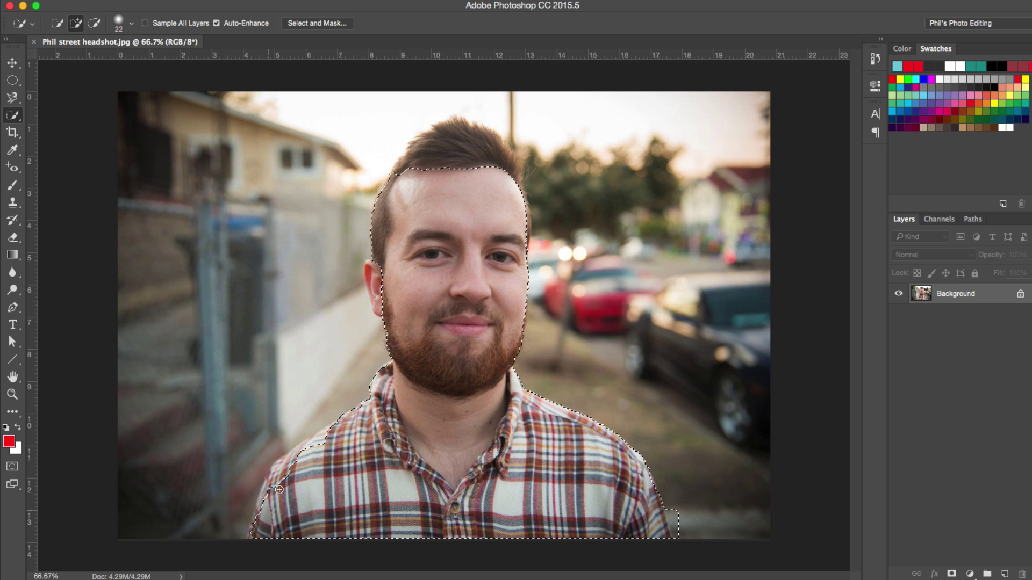
{"action": "left_click_drag", "start_coordinate": [309, 448], "coordinate": [341, 426]}
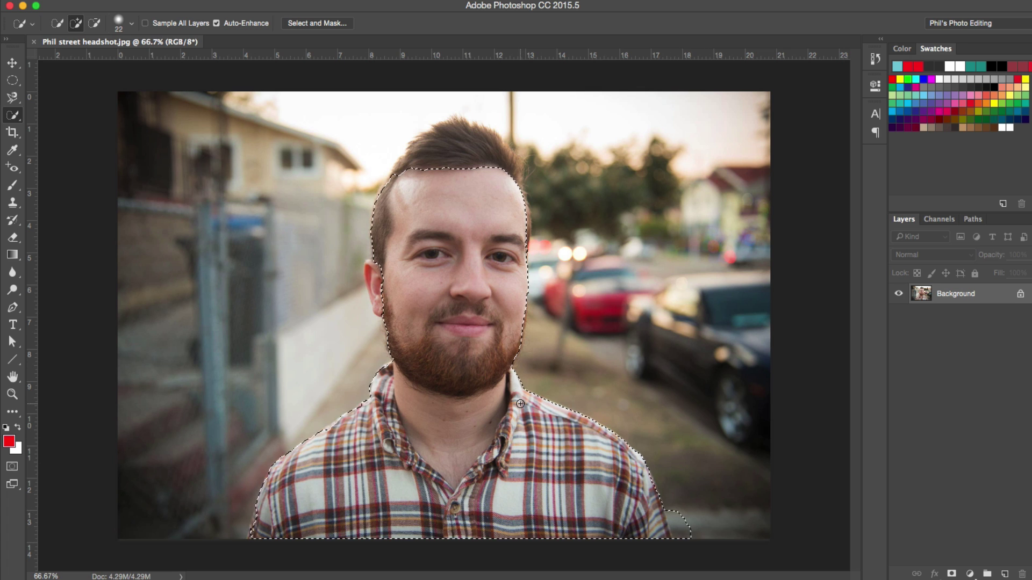
{"action": "key", "text": "alt"}
{"action": "mouse_move", "coordinate": [409, 180]}
{"action": "left_mouse_down"}
{"action": "mouse_move", "coordinate": [446, 146]}
{"action": "mouse_move", "coordinate": [505, 156]}
{"action": "mouse_move", "coordinate": [524, 216]}
{"action": "left_mouse_up"}
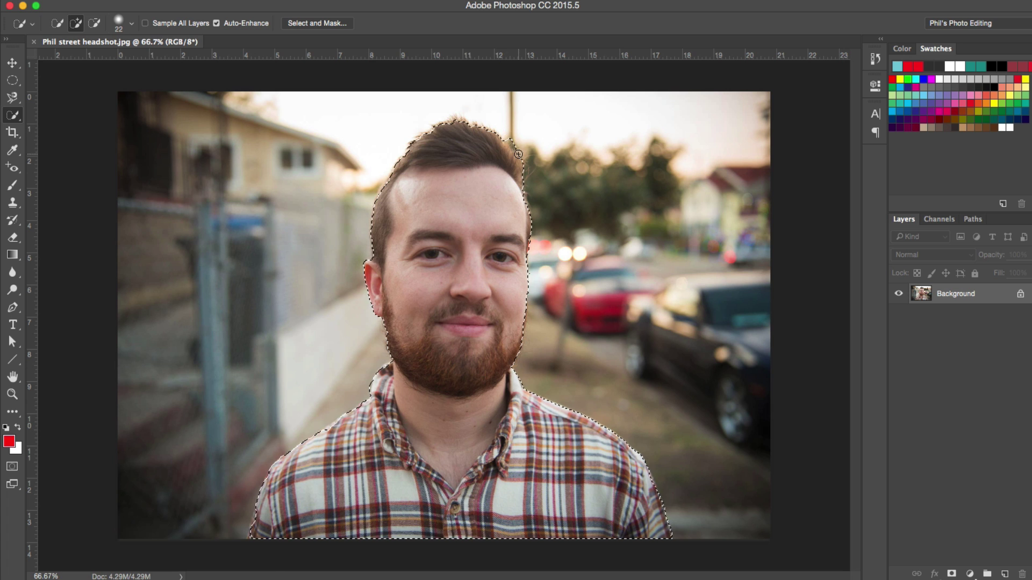
{"action": "key", "text": "alt"}
In Select and Mask, set Radius 10 px with Smart Radius, Smooth 21, Feather 8 px, Contrast 0%, and apply
{"action": "left_click", "coordinate": [309, 25]}
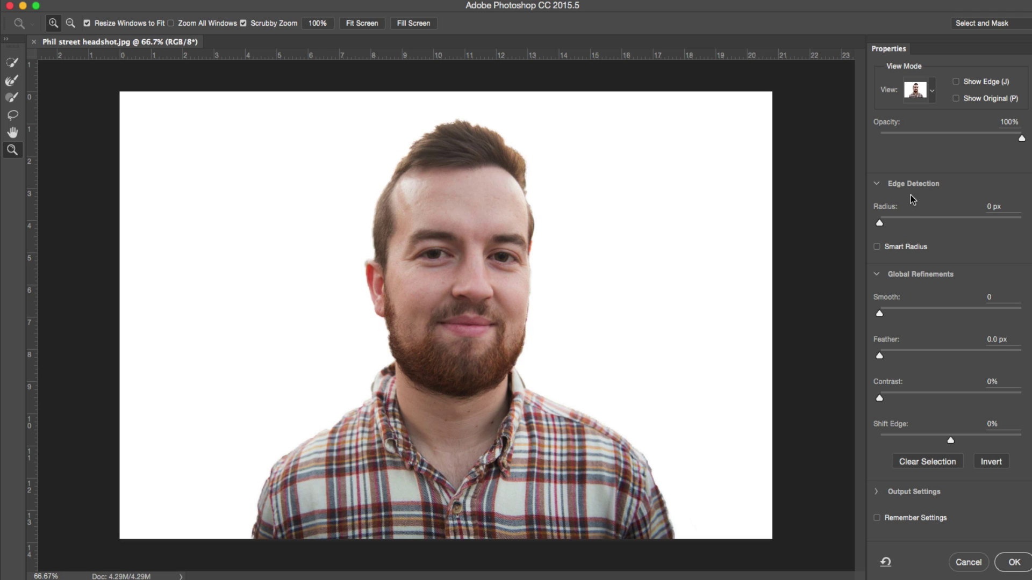
{"action": "left_click_drag", "start_coordinate": [879, 224], "coordinate": [922, 229]}
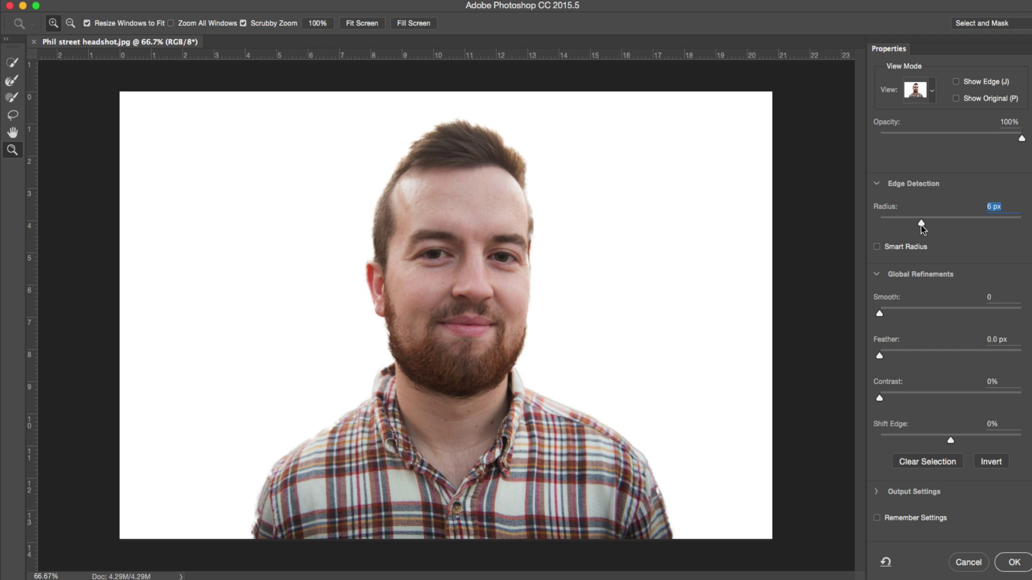
{"action": "left_click", "coordinate": [877, 246]}
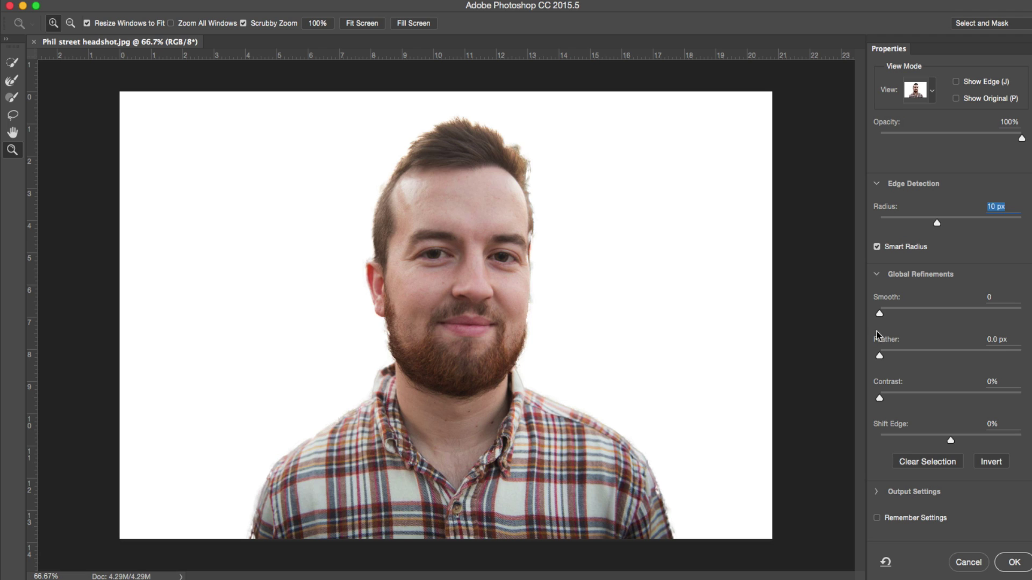
{"action": "left_click_drag", "start_coordinate": [879, 314], "coordinate": [900, 319]}
{"action": "left_click_drag", "start_coordinate": [881, 361], "coordinate": [924, 357]}
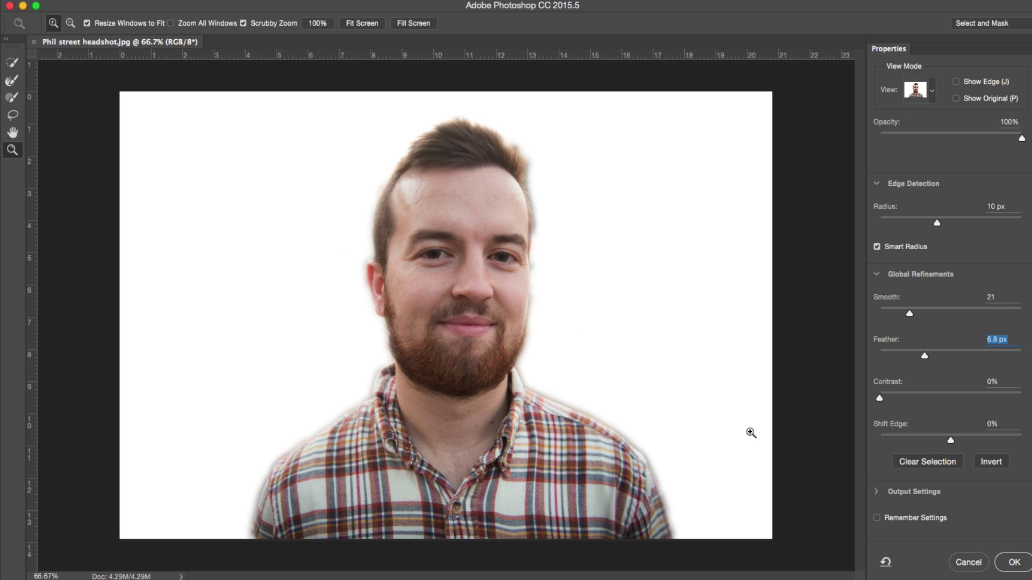
{"action": "left_click_drag", "start_coordinate": [927, 359], "coordinate": [931, 359]}
{"action": "left_click_drag", "start_coordinate": [880, 401], "coordinate": [907, 401]}
{"action": "left_click", "coordinate": [918, 399]}
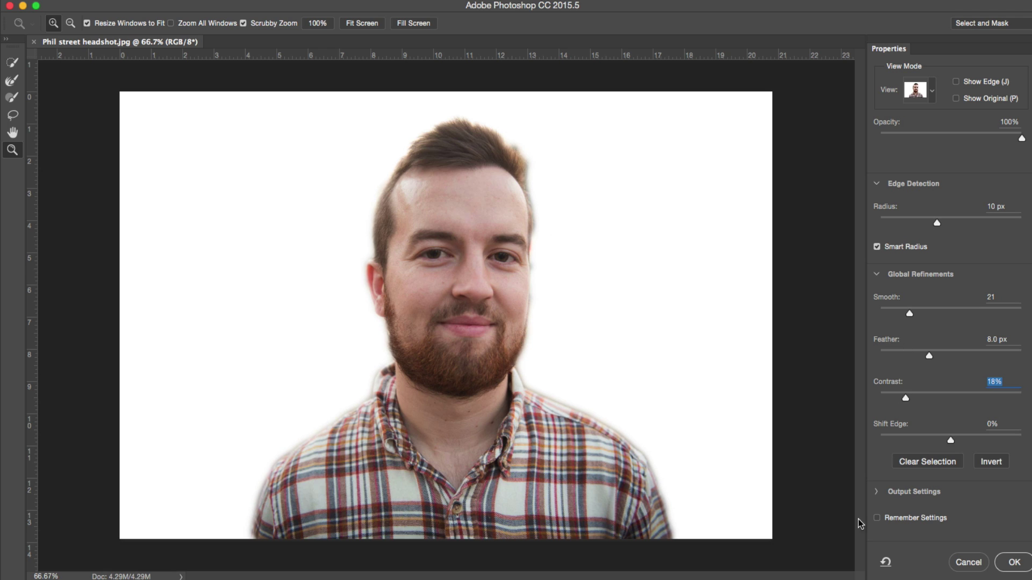
{"action": "left_click_drag", "start_coordinate": [906, 398], "coordinate": [850, 414]}
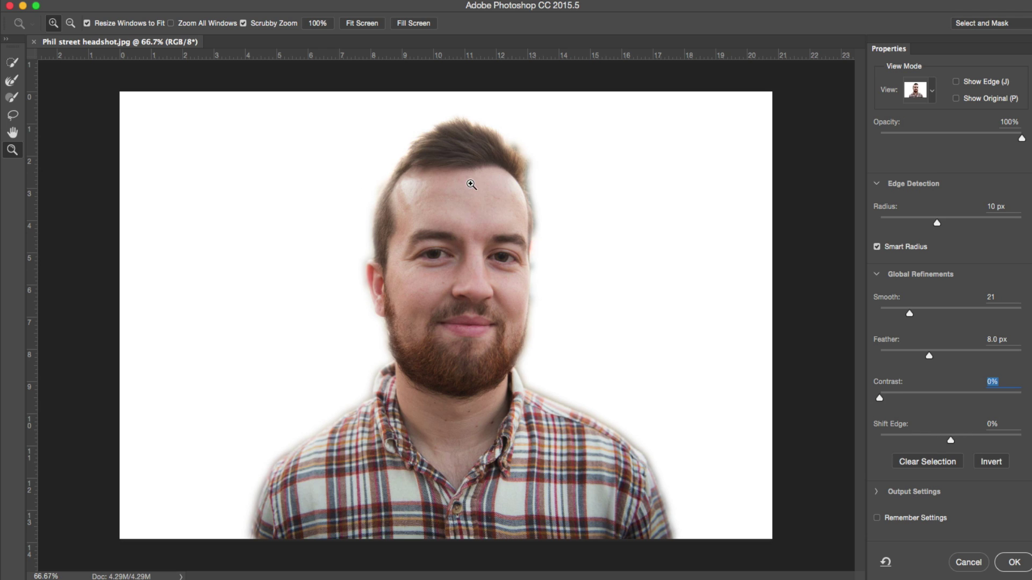
{"action": "left_click", "coordinate": [1015, 562]}
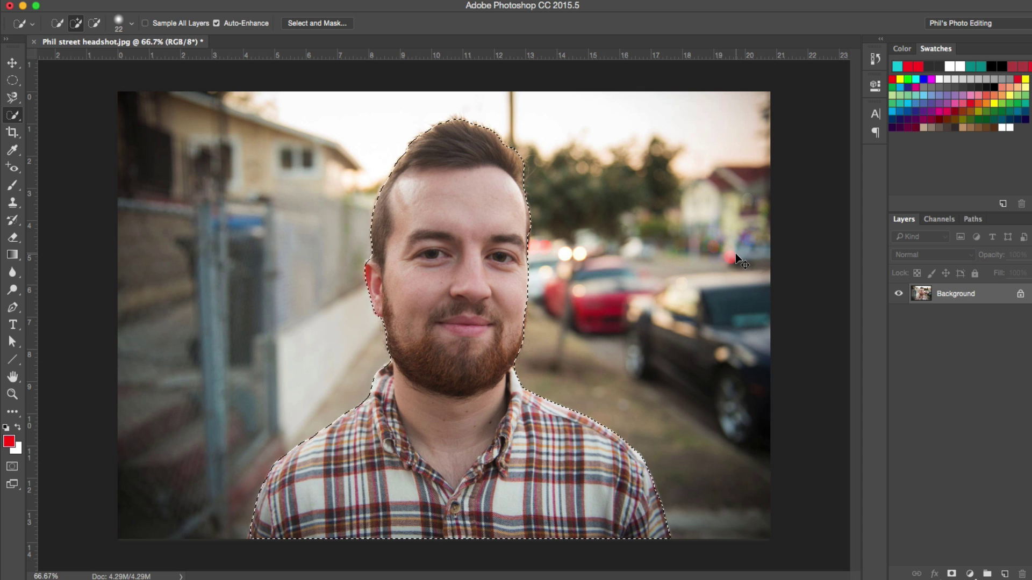
Copy the selected man onto a new Layer 1 and check the cut-out against the background
{"action": "key", "text": "ctrl+j"}
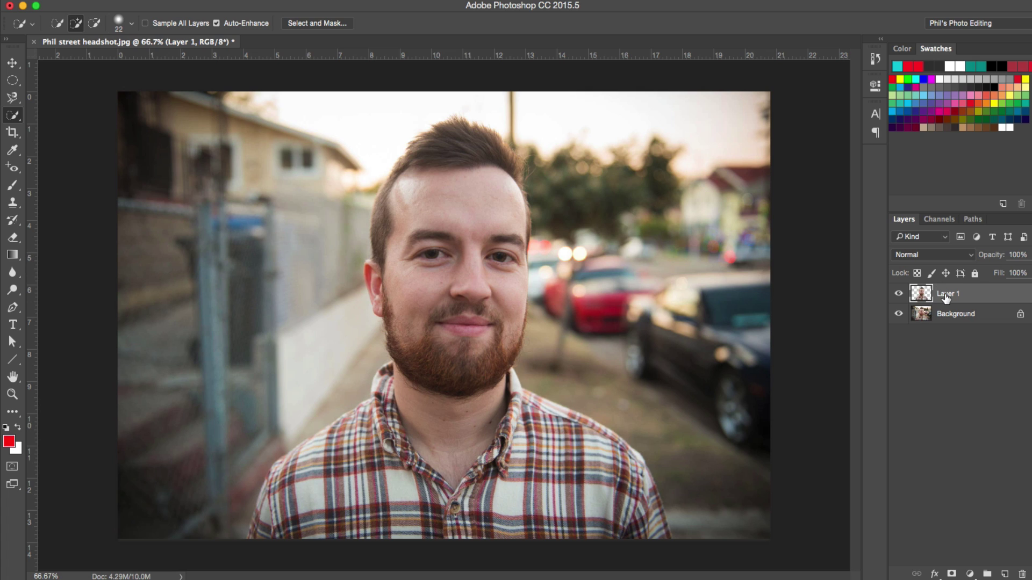
{"action": "left_click", "coordinate": [898, 314]}
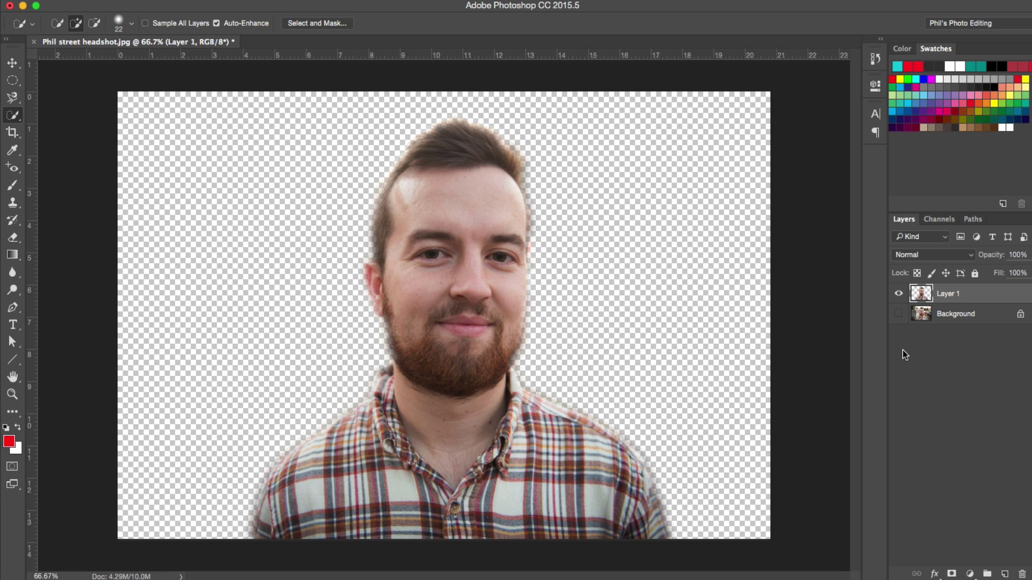
{"action": "left_click", "coordinate": [898, 314]}
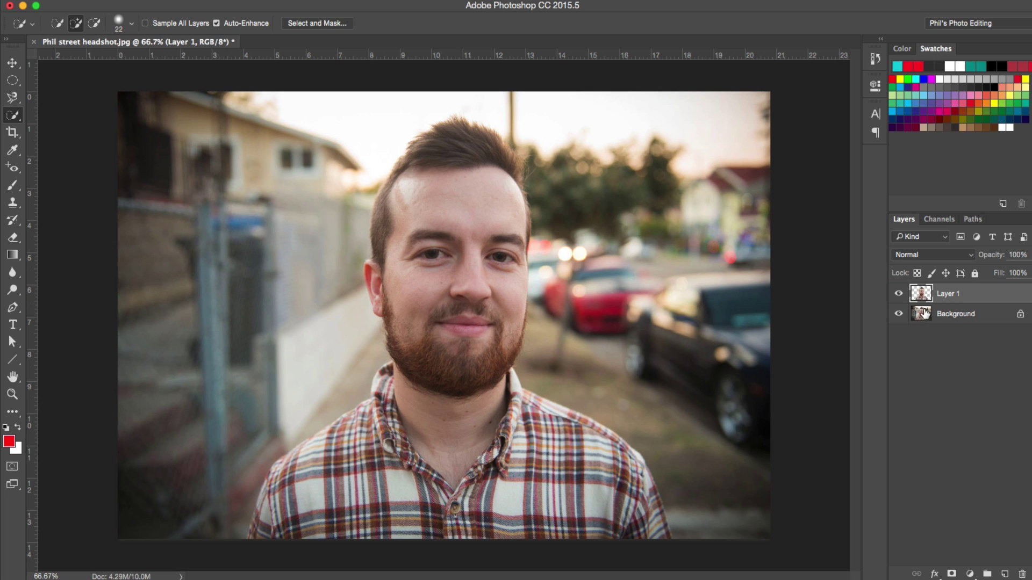
Hide Layer 1 and make the Background layer the active layer
{"action": "left_click", "coordinate": [898, 294]}
{"action": "left_click", "coordinate": [898, 294]}
{"action": "left_click", "coordinate": [899, 294]}
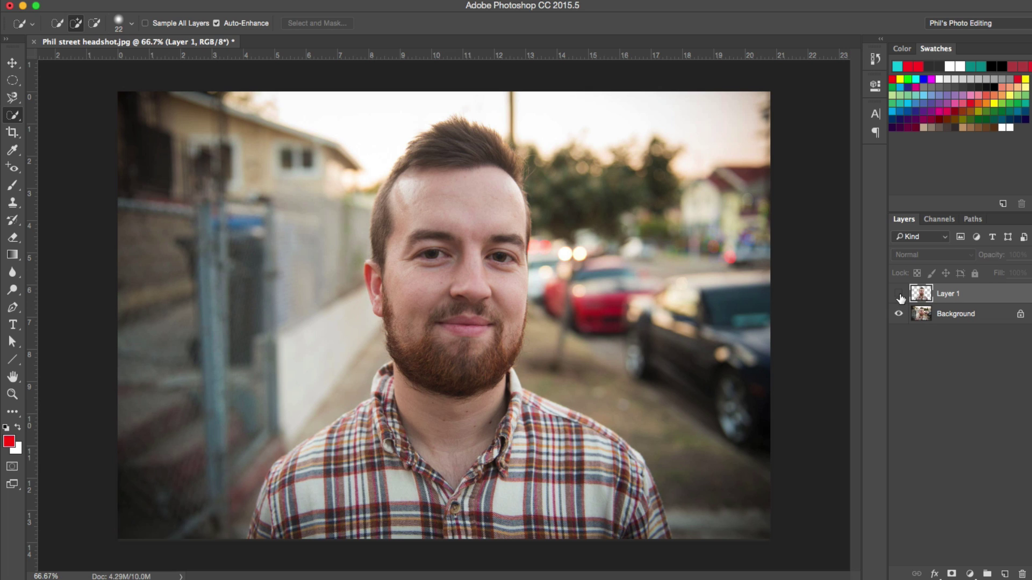
{"action": "left_click", "coordinate": [899, 294]}
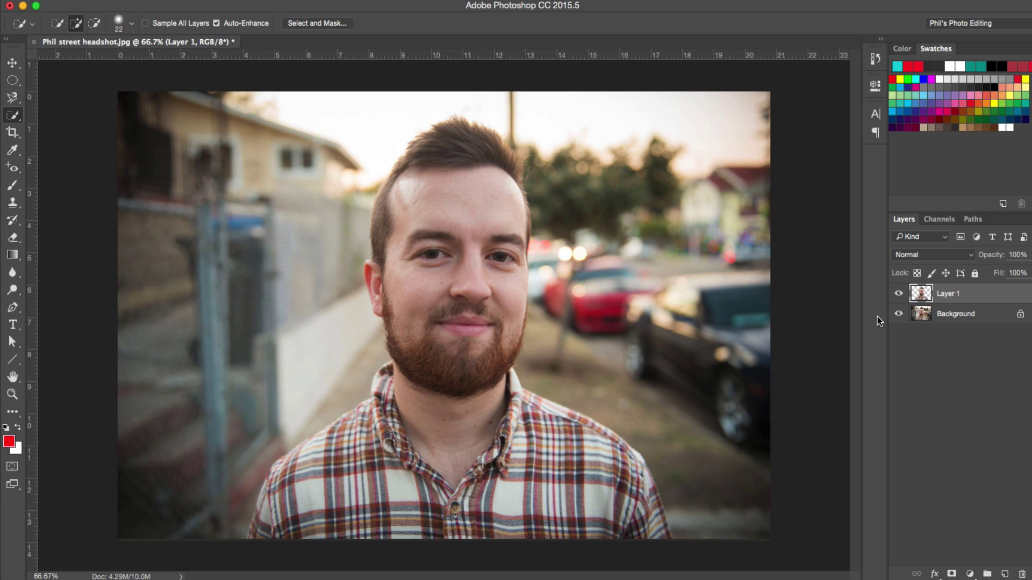
{"action": "left_click", "coordinate": [898, 293]}
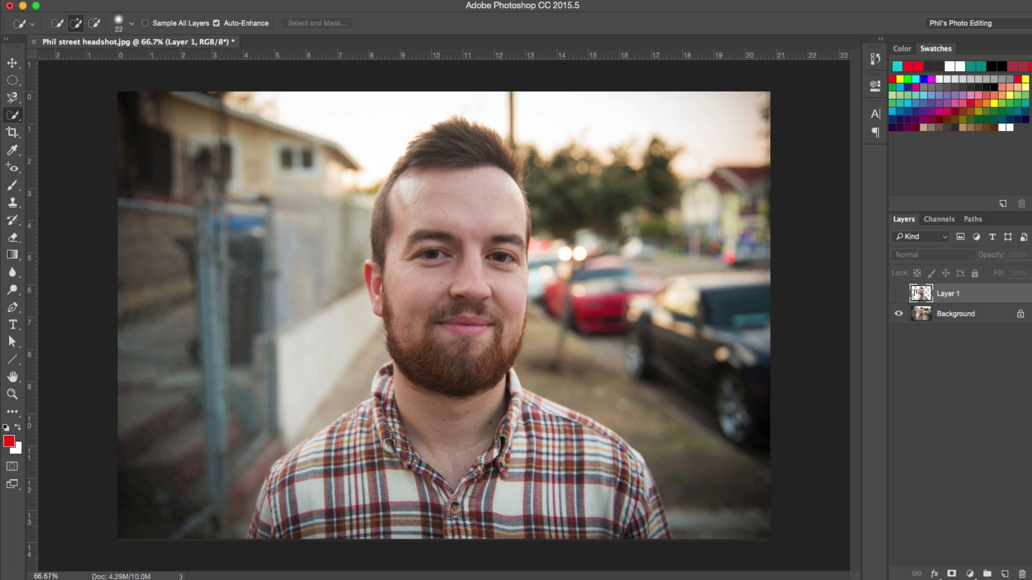
{"action": "left_click", "coordinate": [898, 294]}
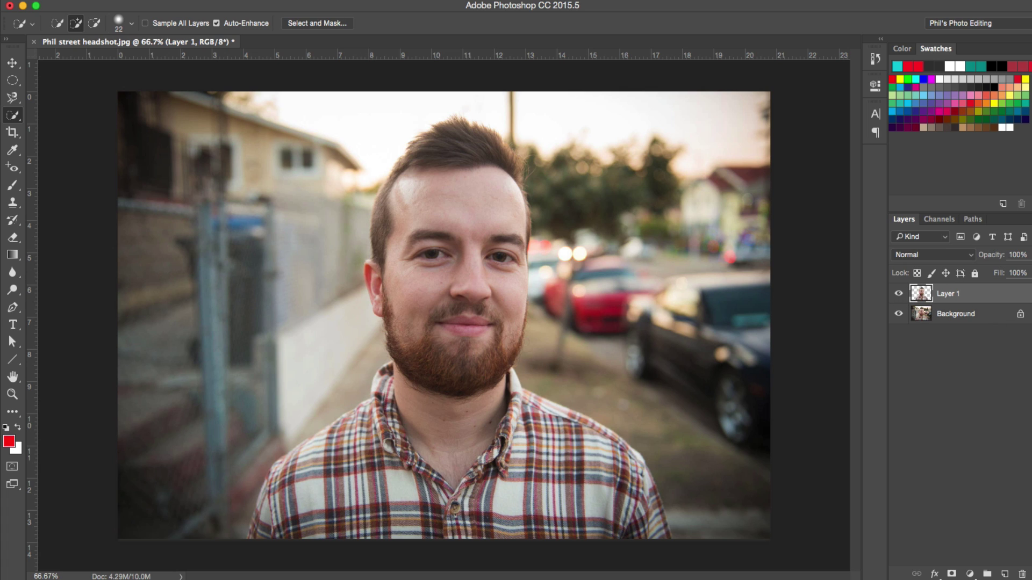
{"action": "left_click", "coordinate": [898, 294]}
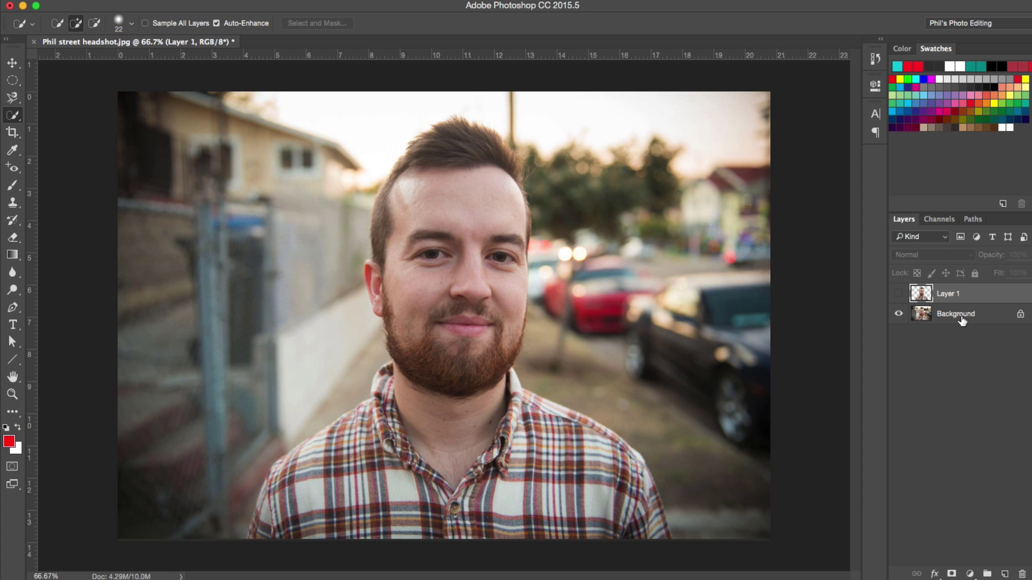
{"action": "left_click", "coordinate": [962, 318]}
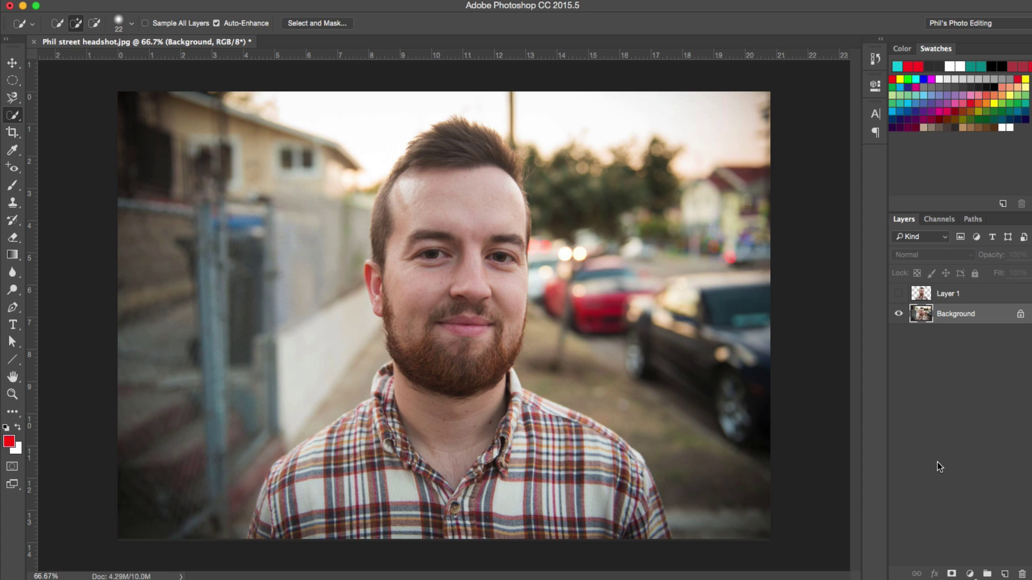
Add a Hue/Saturation adjustment layer with Saturation -100 above the Background
{"action": "left_click", "coordinate": [970, 574]}
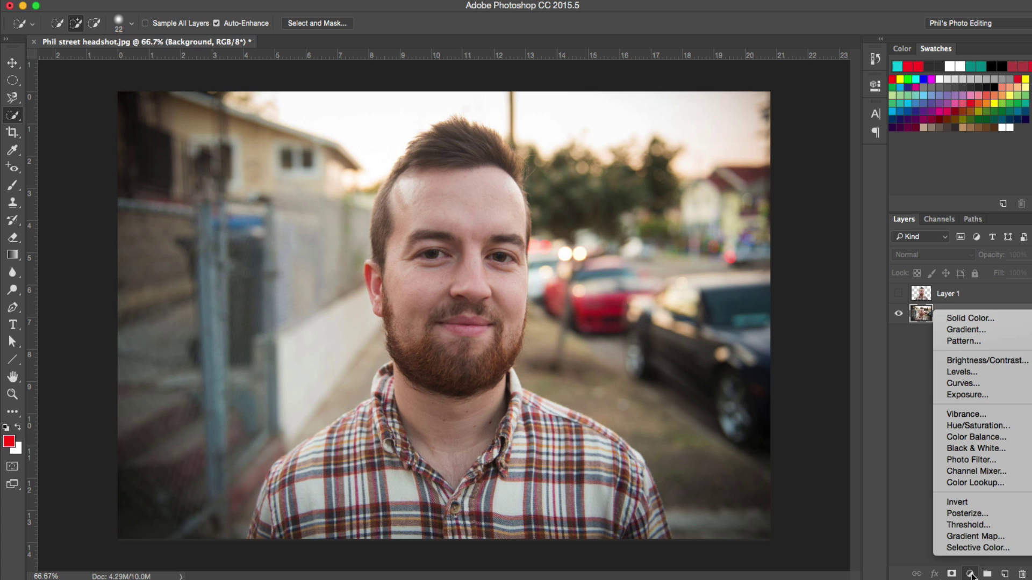
{"action": "left_click", "coordinate": [967, 425]}
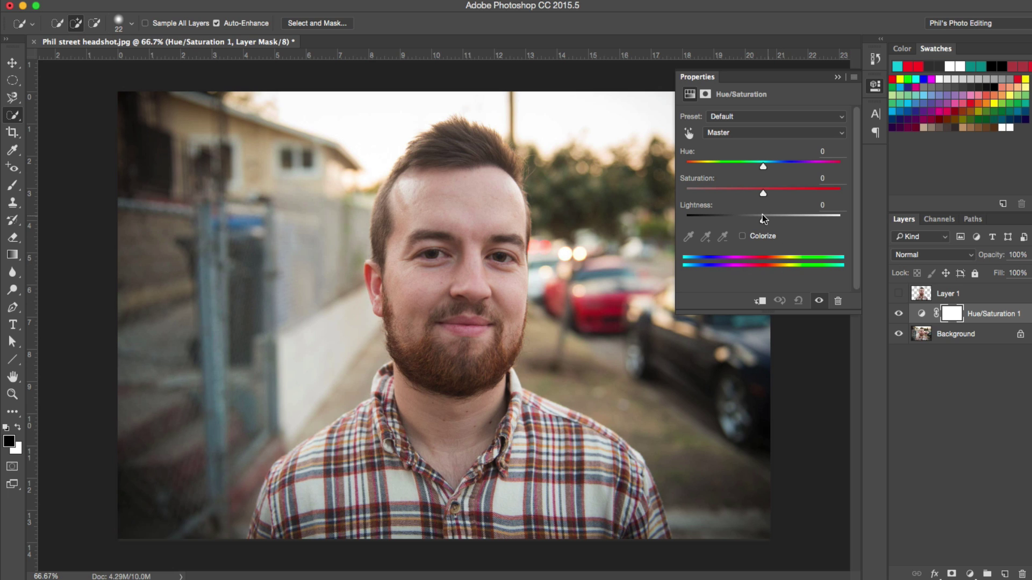
{"action": "left_click_drag", "start_coordinate": [757, 188], "coordinate": [671, 192]}
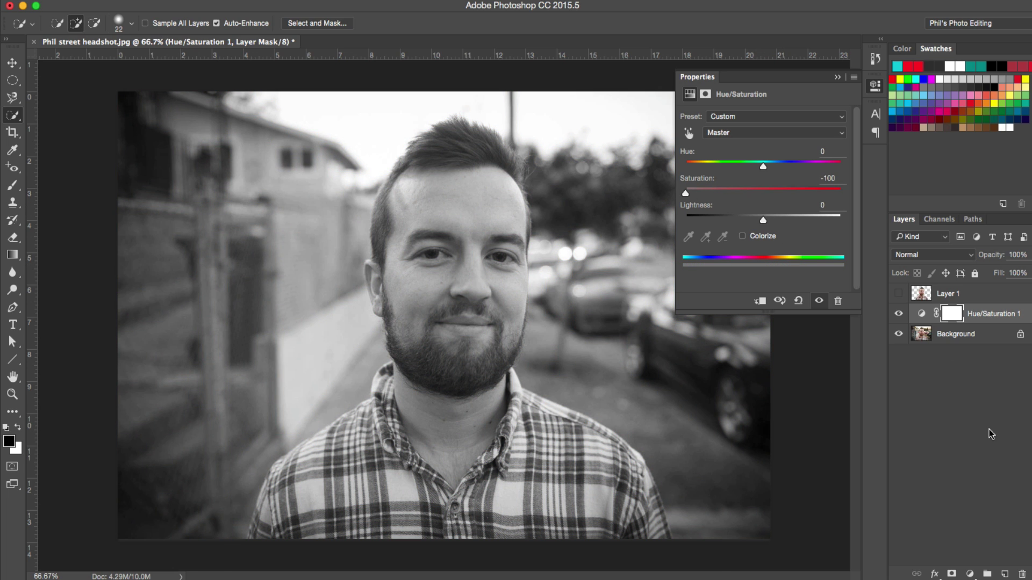
{"action": "left_click", "coordinate": [985, 410]}
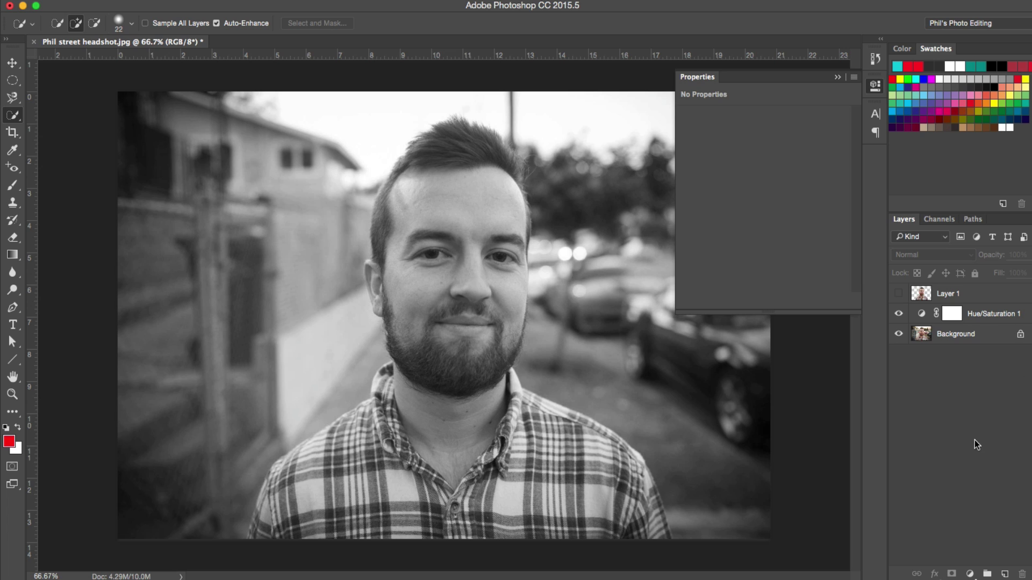
{"action": "left_click", "coordinate": [873, 85]}
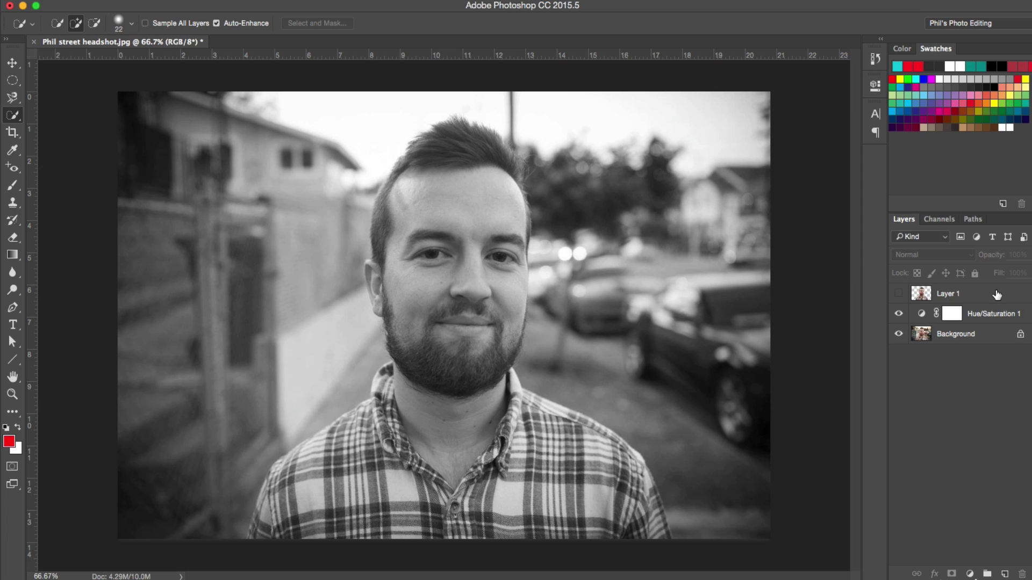
Show Layer 1's colour cut-out over the grayscale street and make Layer 1 active
{"action": "left_click", "coordinate": [898, 294]}
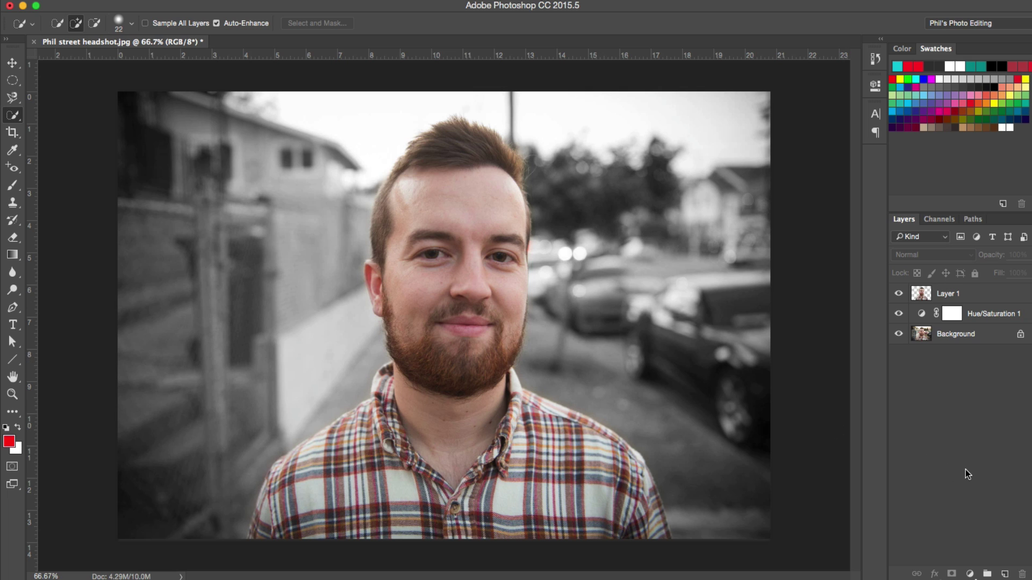
{"action": "left_click", "coordinate": [898, 294]}
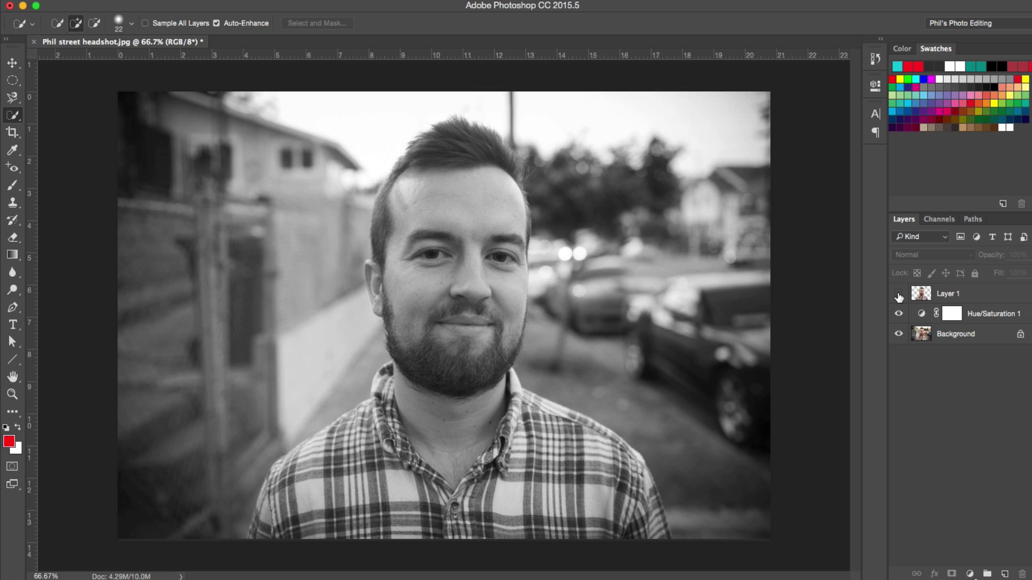
{"action": "left_click", "coordinate": [898, 294]}
{"action": "left_click_drag", "start_coordinate": [979, 297], "coordinate": [959, 304]}
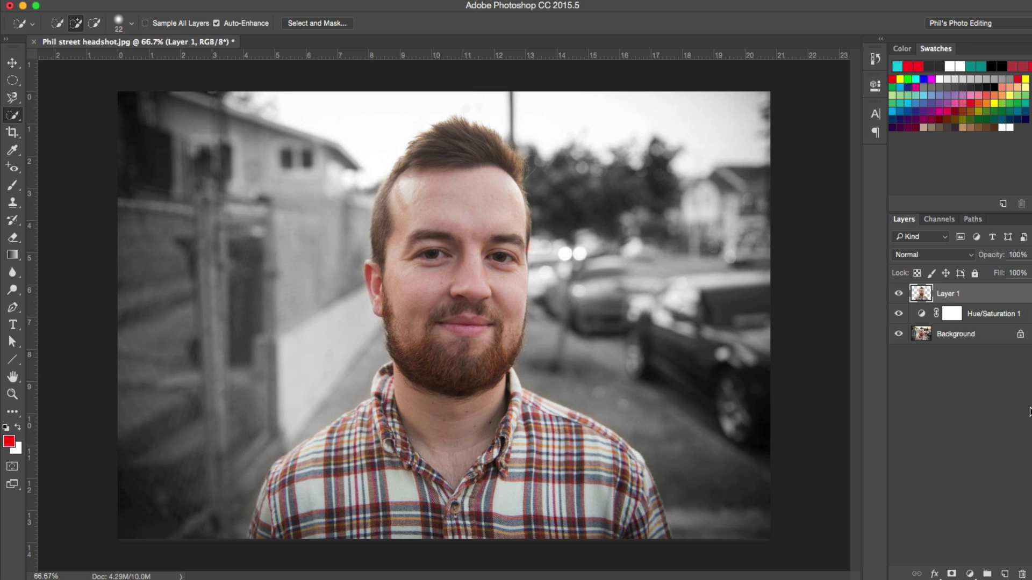